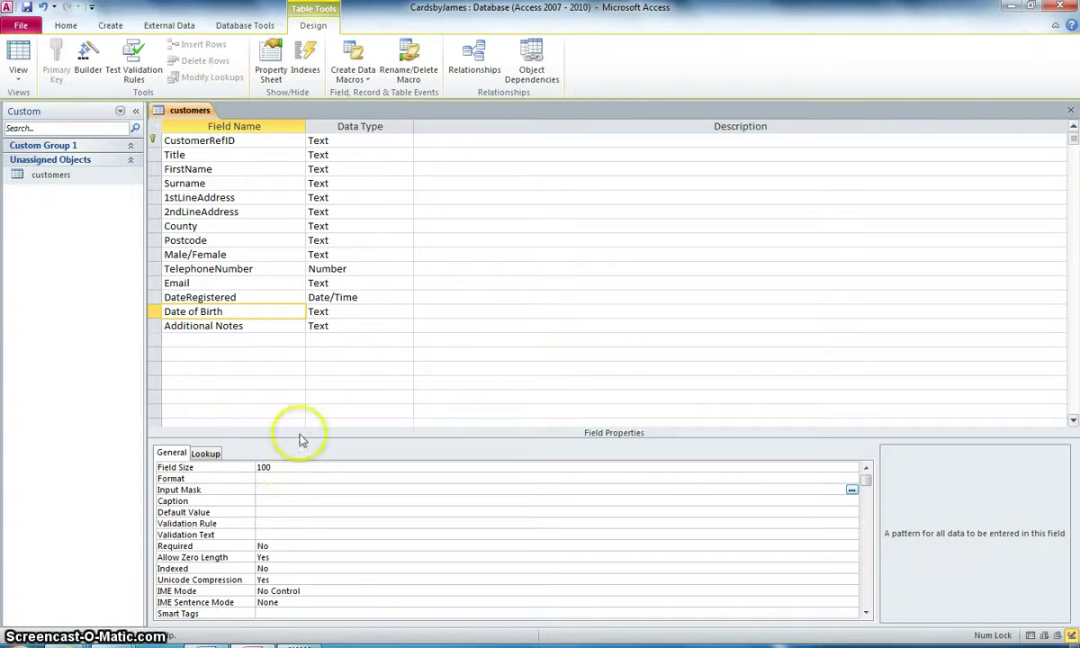
{"action": "left_click", "coordinate": [236, 311]}
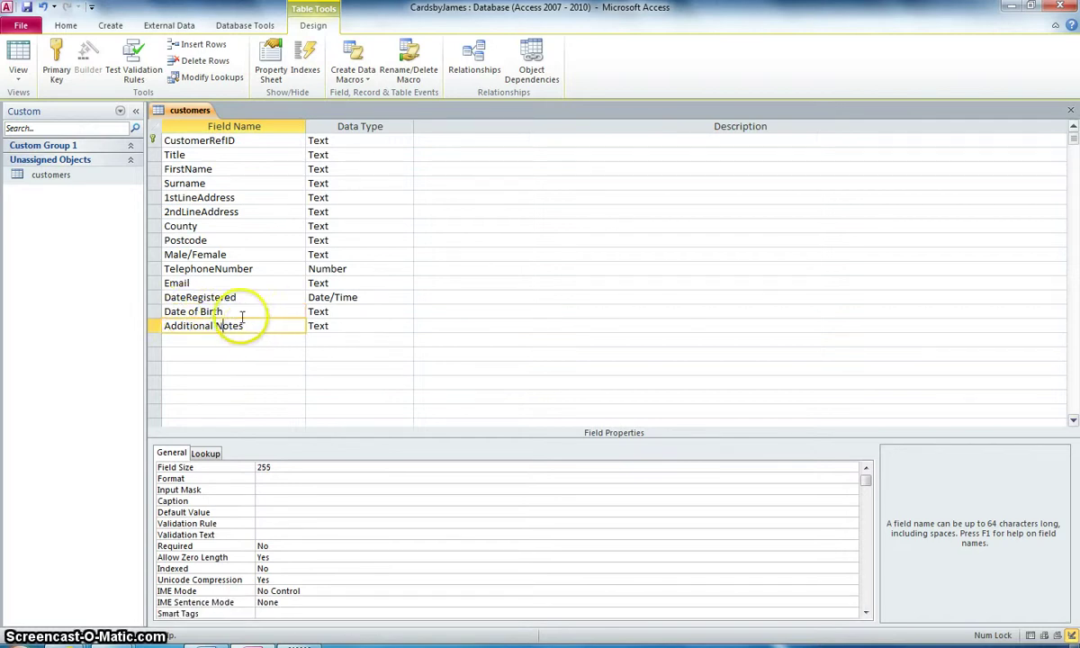
{"action": "left_click", "coordinate": [237, 311]}
{"action": "left_click", "coordinate": [279, 467]}
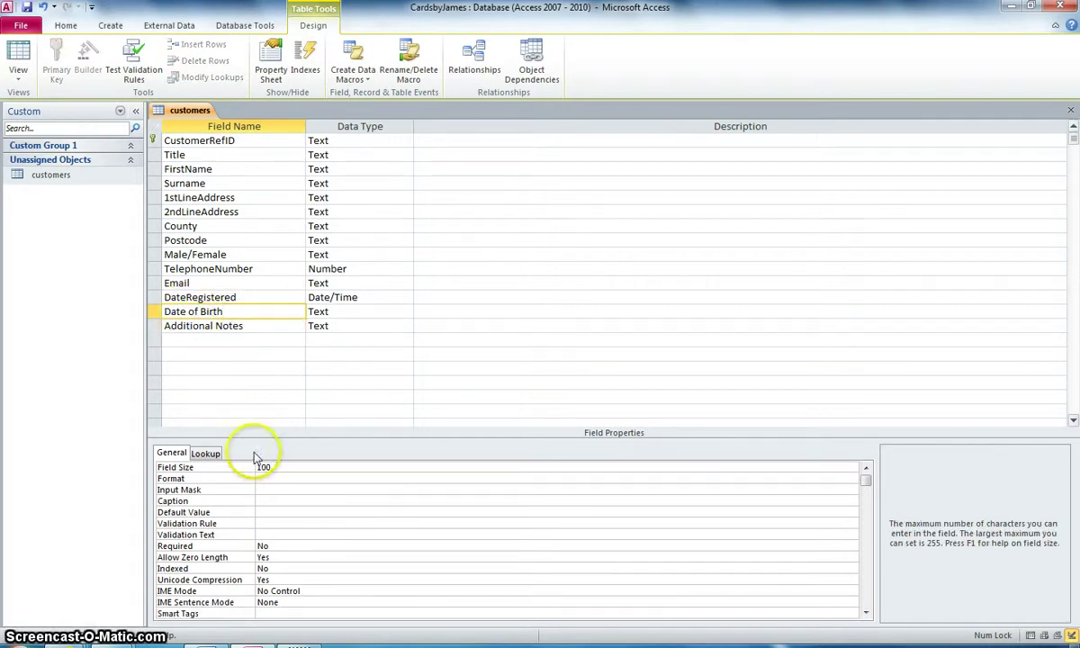
{"action": "left_click", "coordinate": [209, 326]}
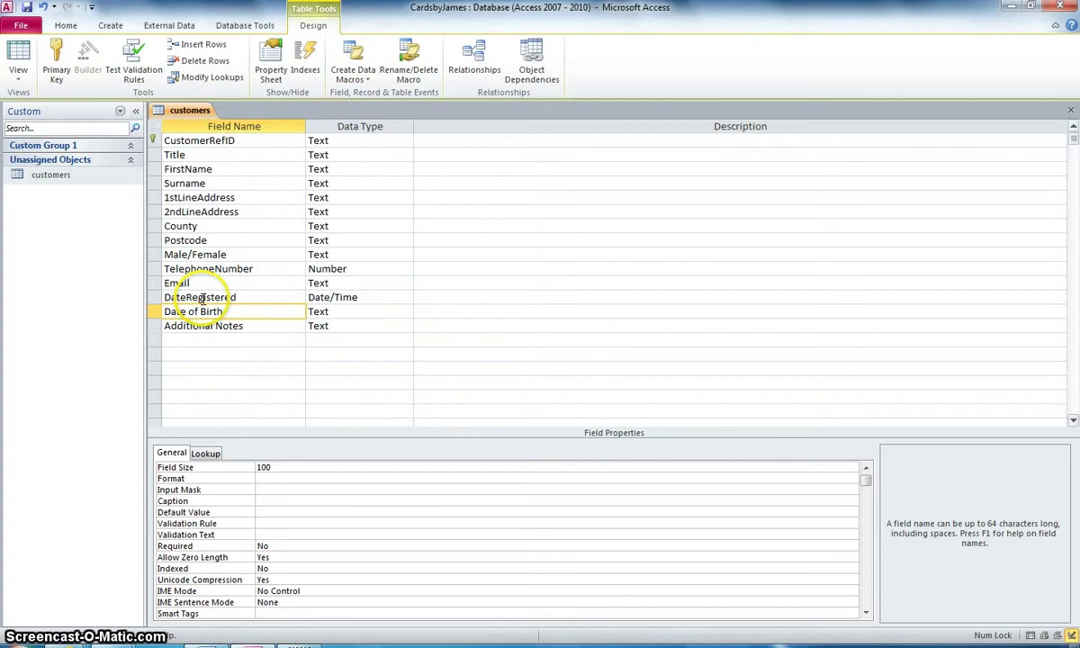
{"action": "left_click", "coordinate": [325, 311]}
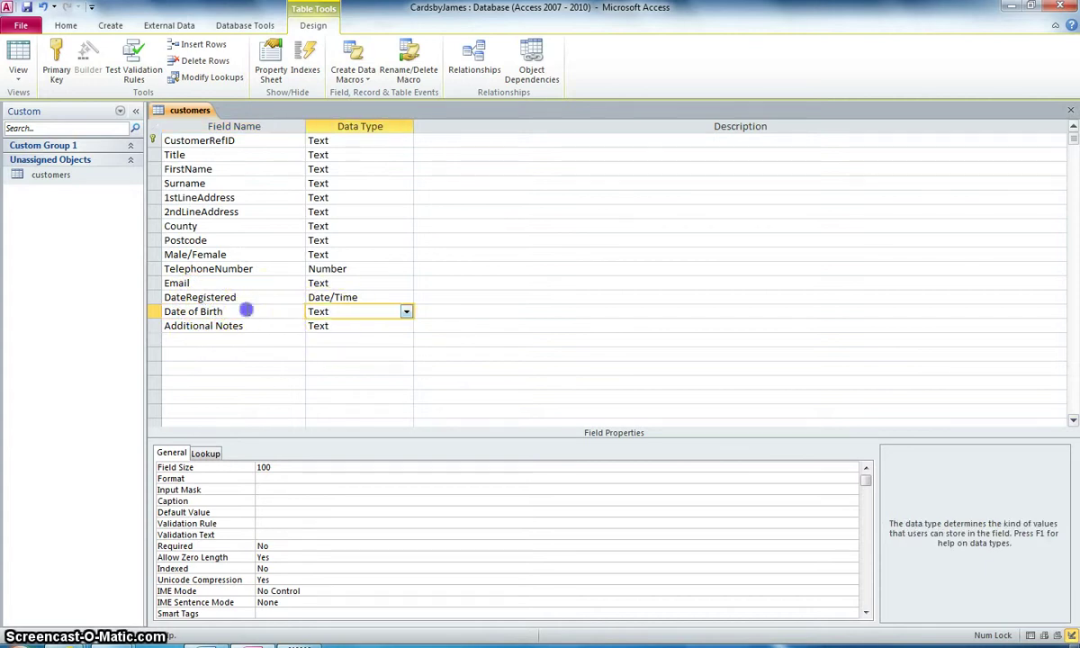
- Start the Input Mask Wizard for the Date of Birth field, saving the customers table and accepting the shortened field size
{"action": "left_click", "coordinate": [245, 311]}
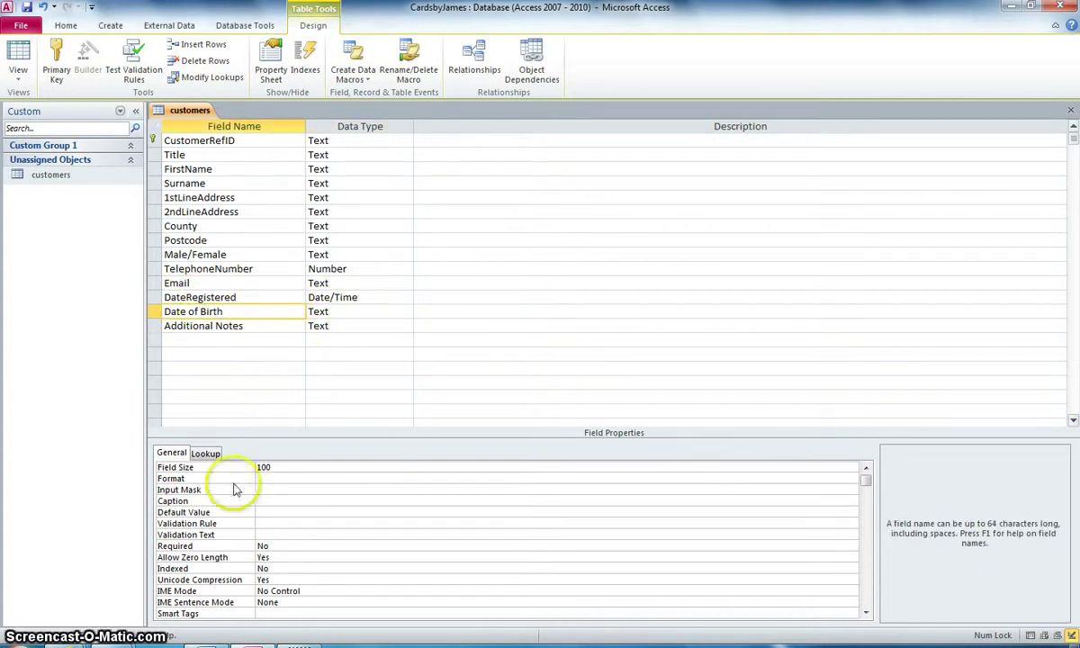
{"action": "left_click", "coordinate": [193, 487]}
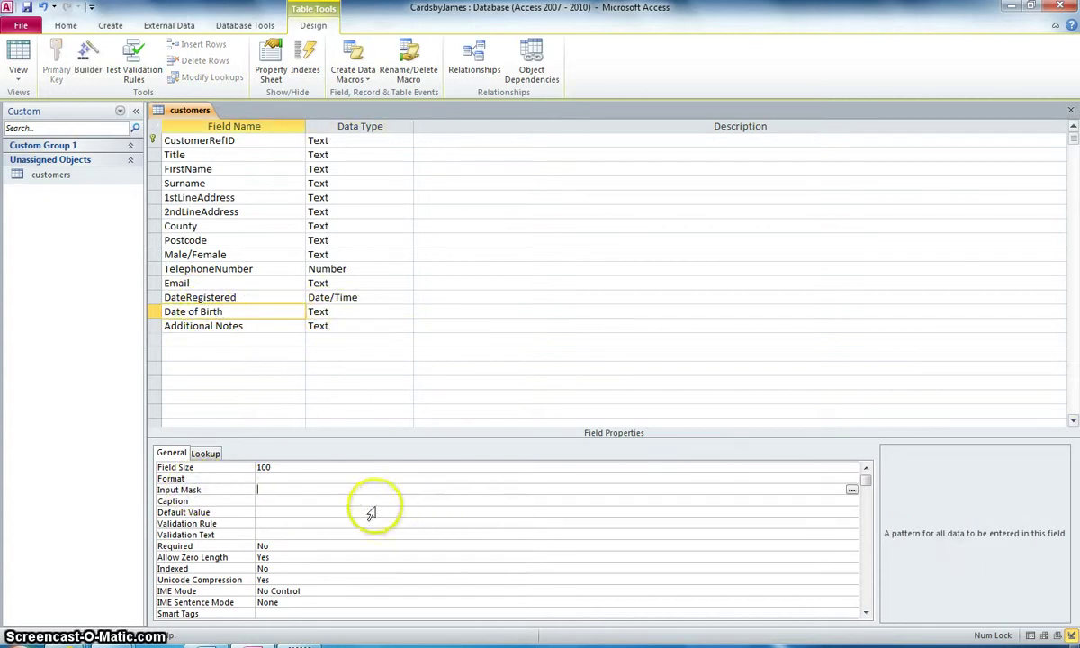
{"action": "left_click", "coordinate": [851, 492]}
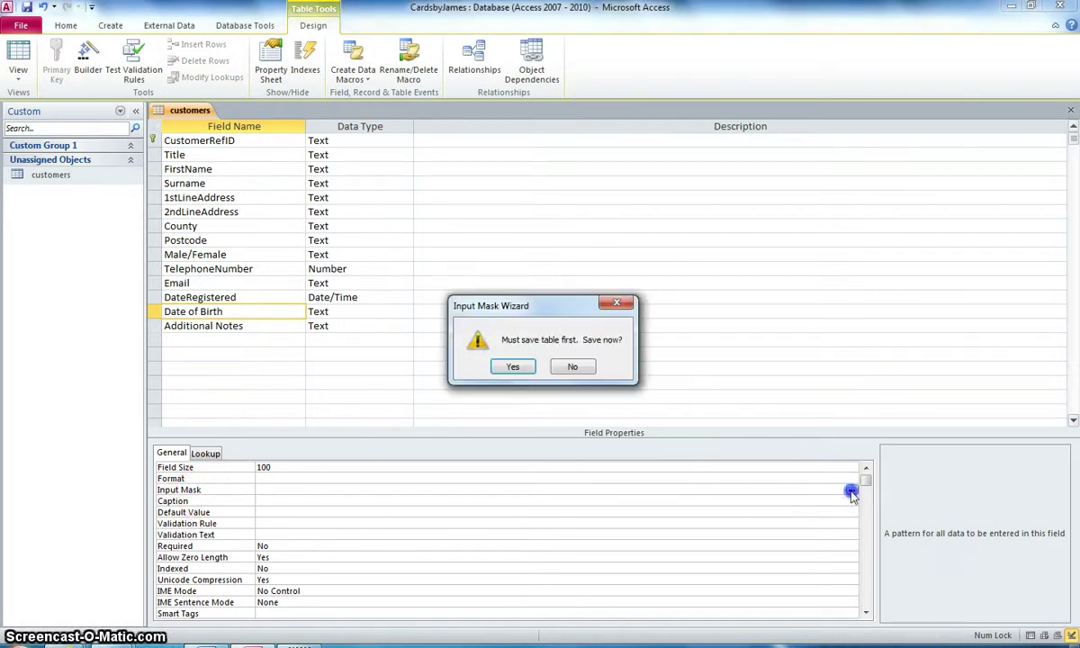
{"action": "left_click", "coordinate": [513, 368]}
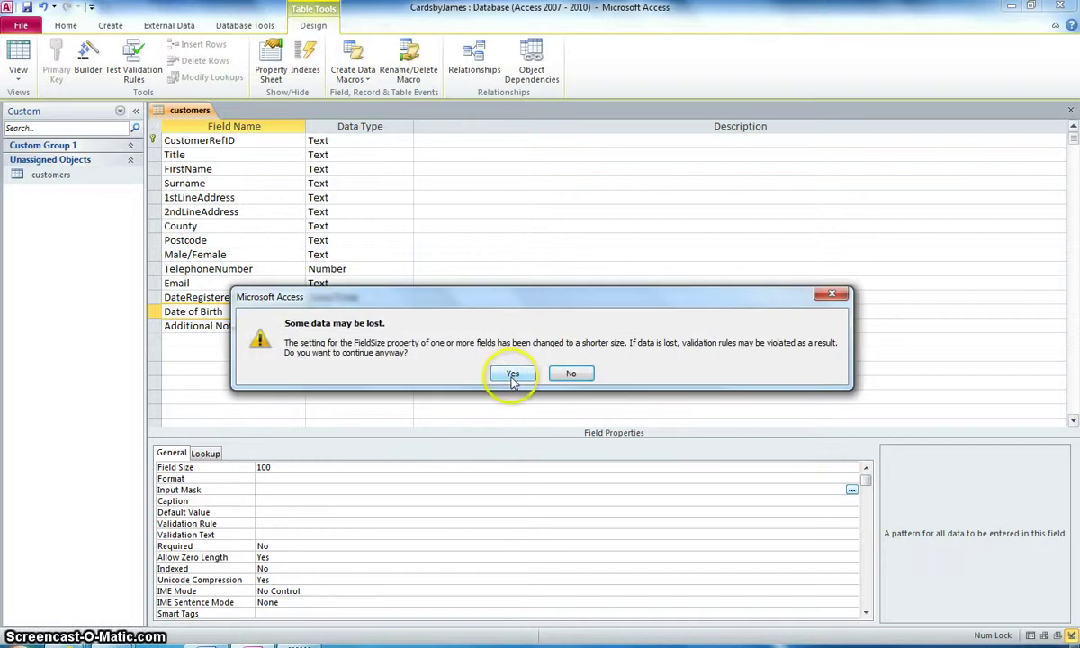
{"action": "left_click", "coordinate": [512, 373]}
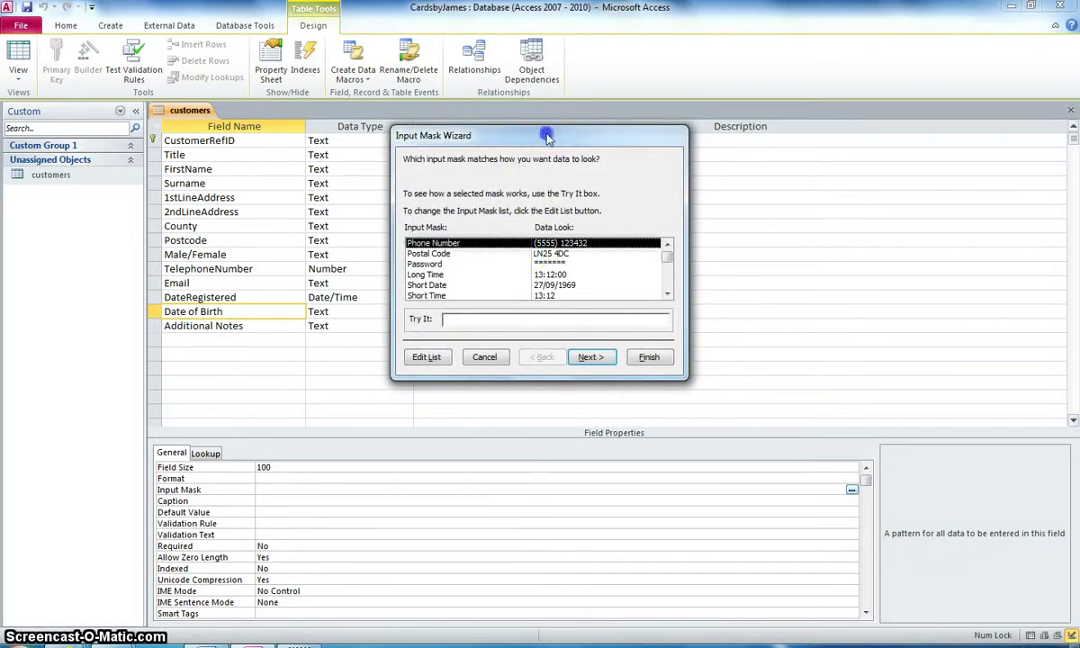
{"action": "left_click_drag", "start_coordinate": [549, 137], "coordinate": [595, 188]}
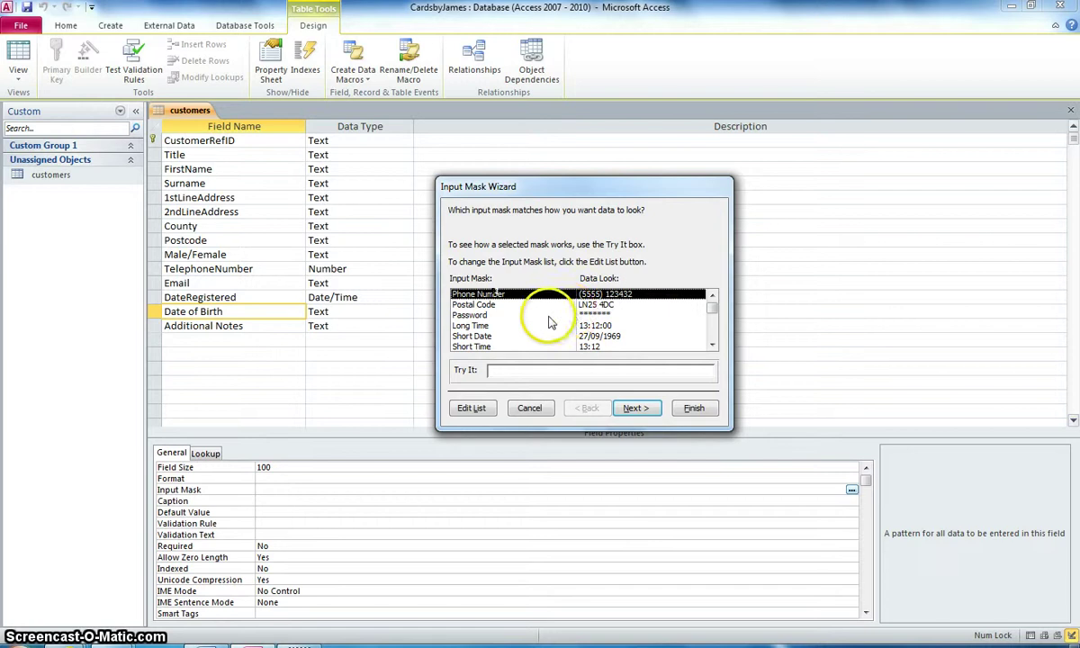
- Look through the predefined input masks down to Medium Date, including Short Date and Short Time, and leave the wizard without applying one
{"action": "left_click", "coordinate": [483, 314]}
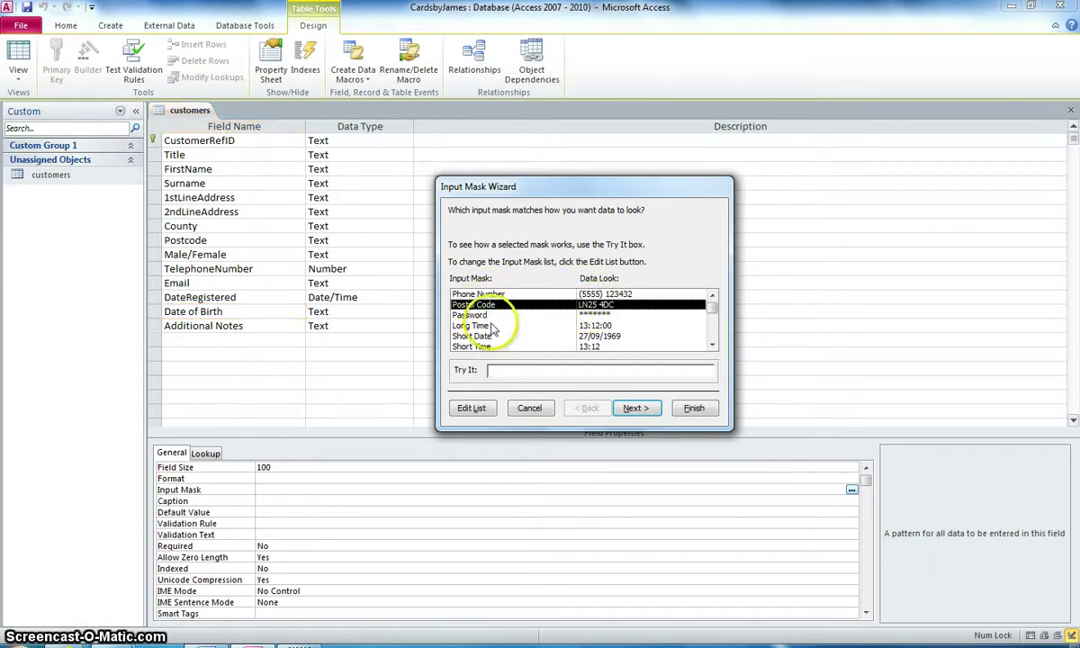
{"action": "double_click", "coordinate": [712, 347]}
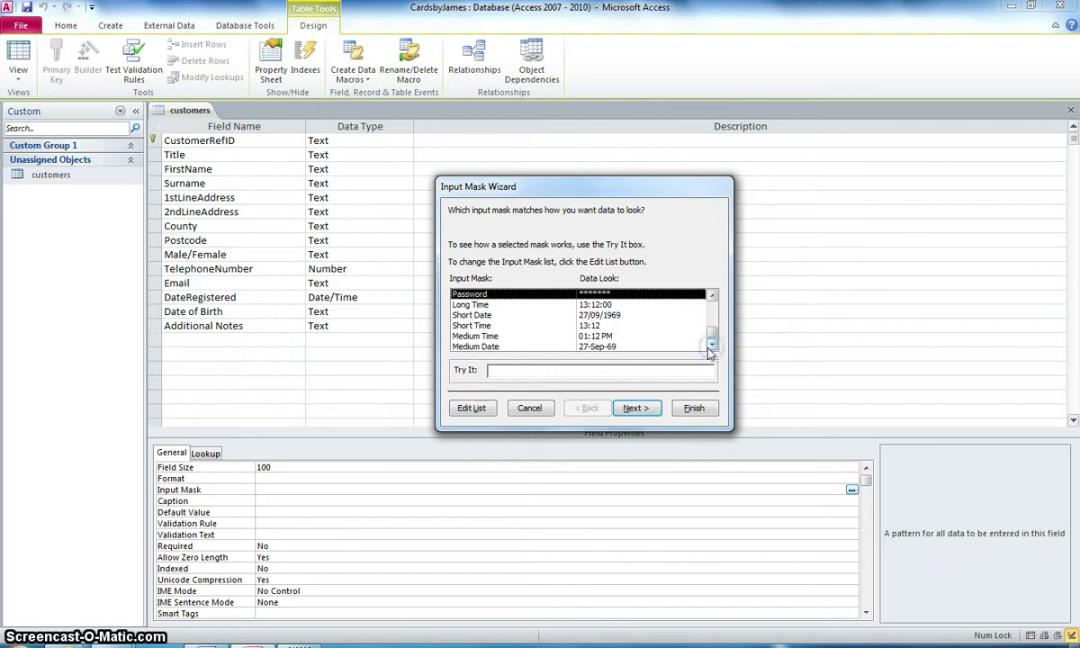
{"action": "left_click", "coordinate": [481, 305]}
{"action": "left_click", "coordinate": [485, 315]}
{"action": "left_click", "coordinate": [484, 327]}
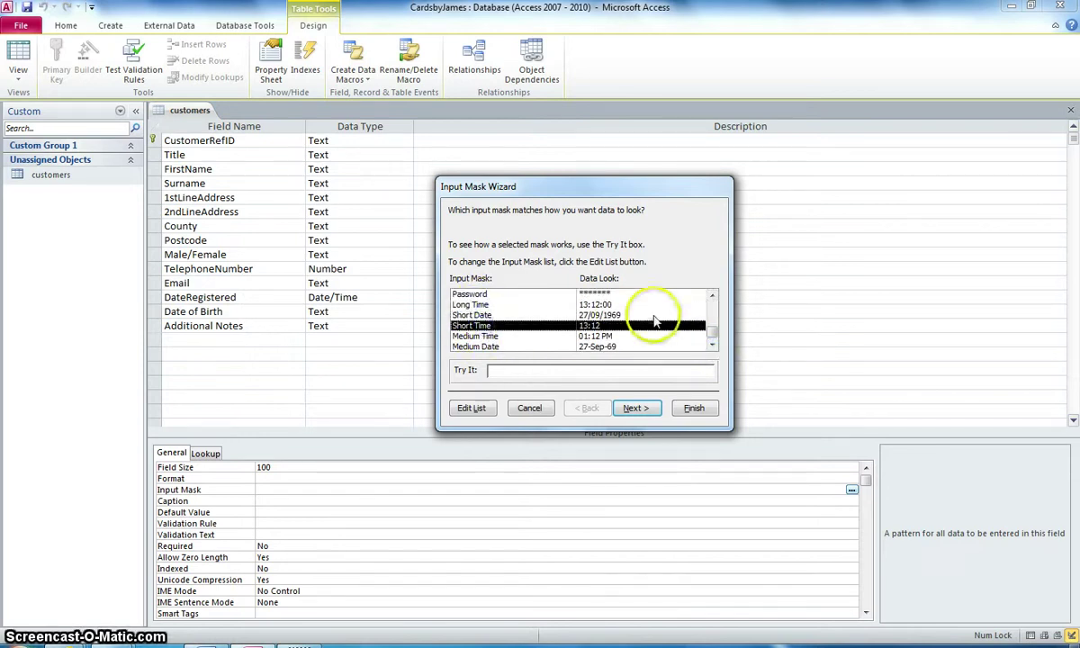
{"action": "left_click", "coordinate": [467, 315]}
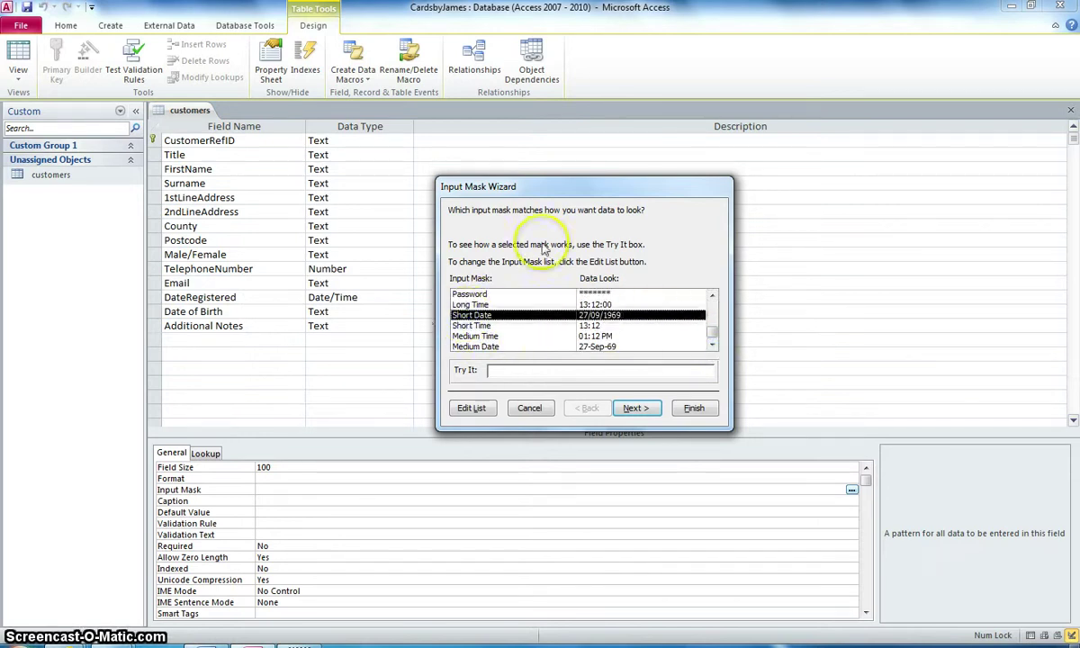
{"action": "left_click", "coordinate": [532, 409]}
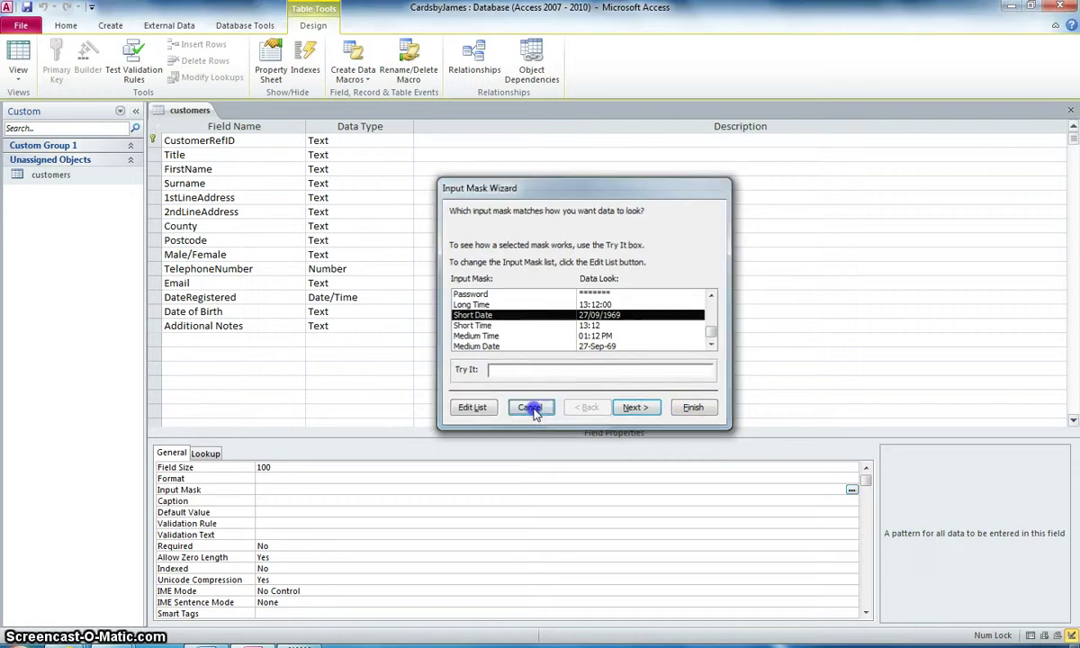
- Reopen the Input Mask Wizard for the Date of Birth field and try out the Short Date mask
{"action": "left_click", "coordinate": [259, 312]}
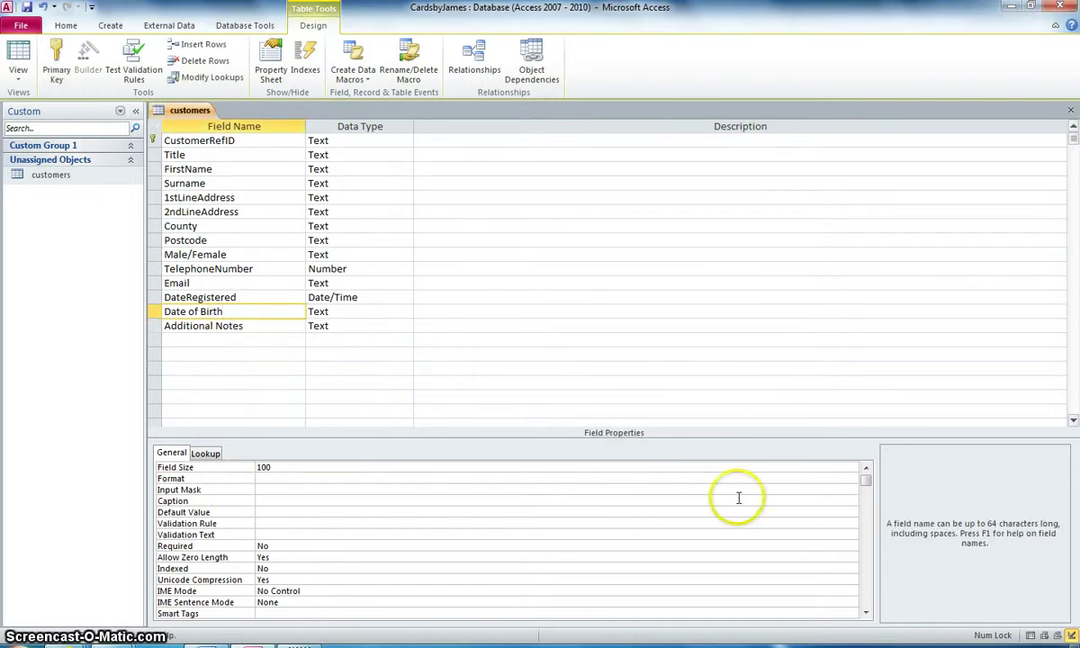
{"action": "left_click", "coordinate": [836, 489]}
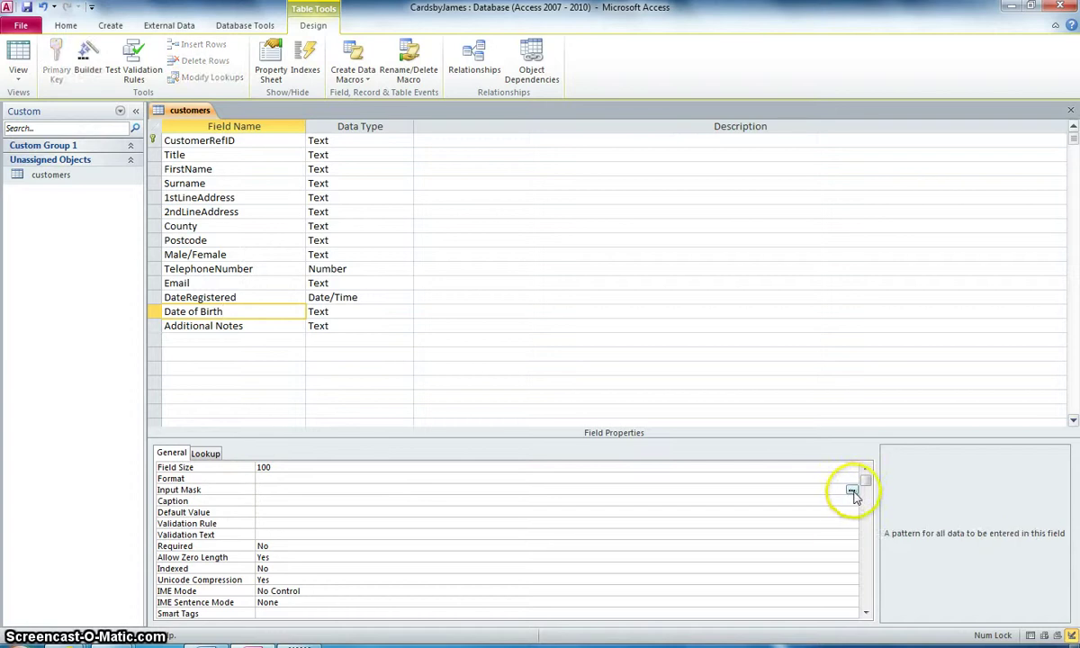
{"action": "left_click", "coordinate": [851, 492]}
{"action": "left_click", "coordinate": [509, 366]}
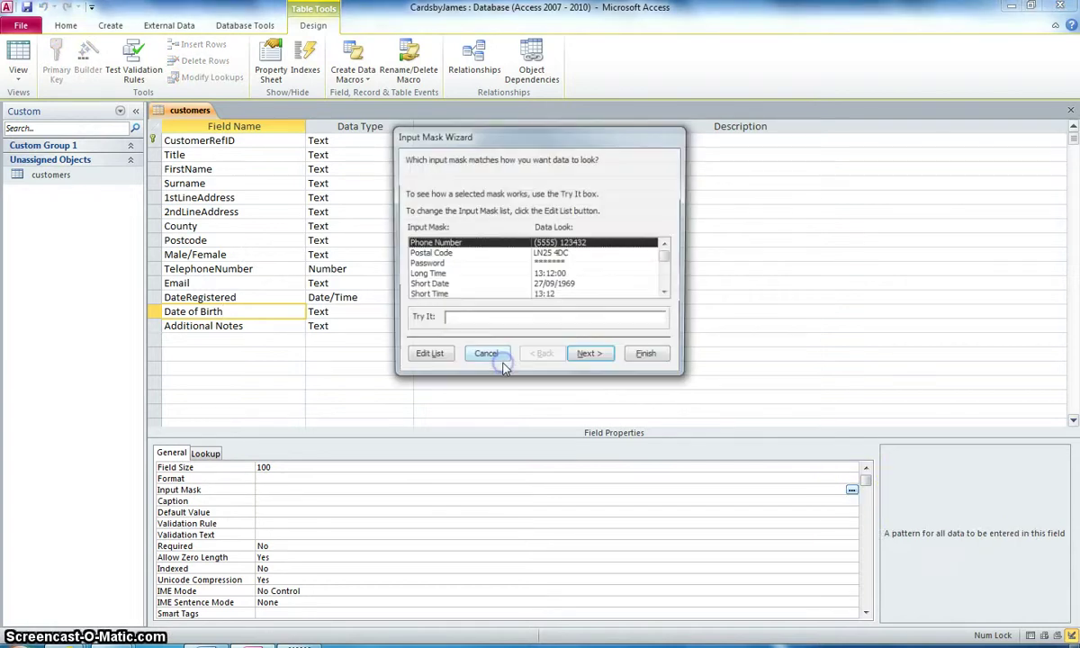
{"action": "left_click", "coordinate": [462, 285]}
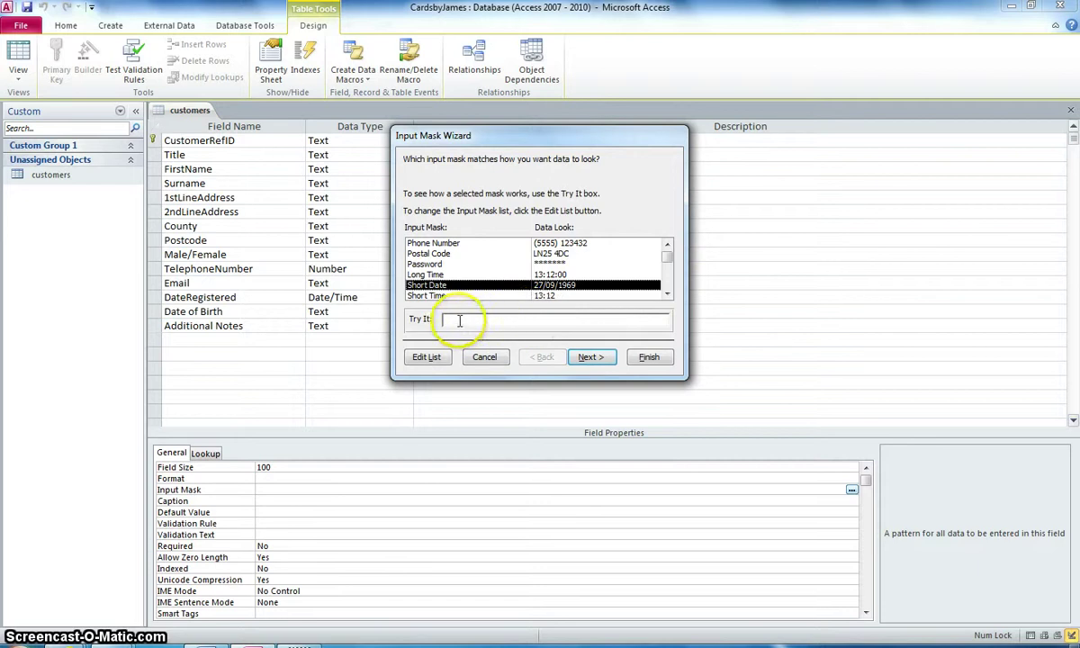
{"action": "left_click", "coordinate": [448, 320]}
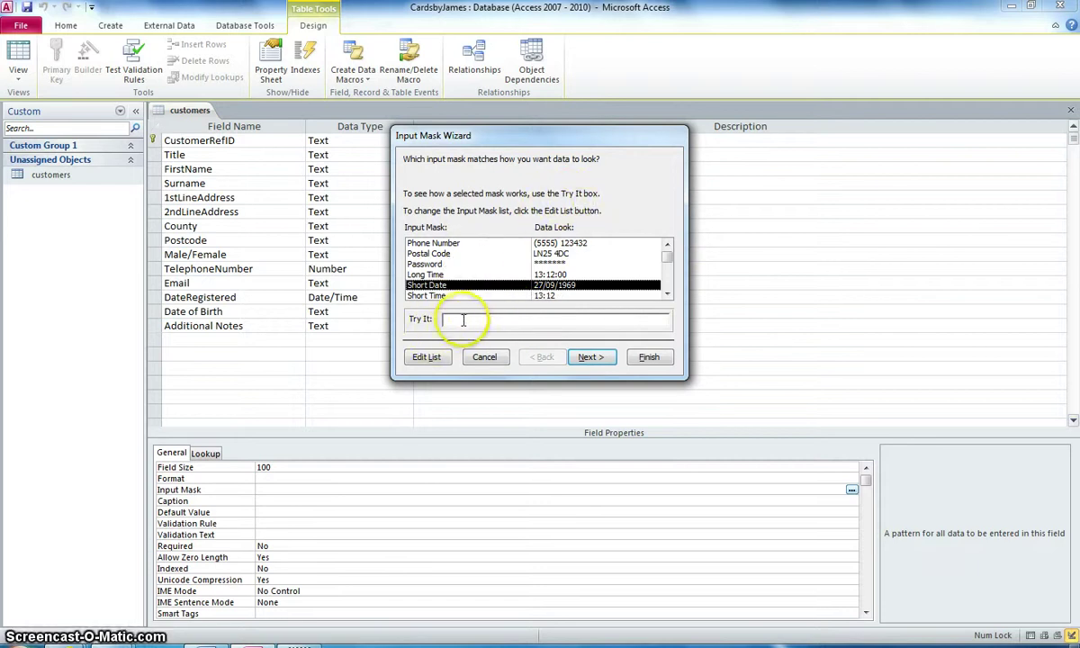
{"action": "left_click", "coordinate": [463, 320]}
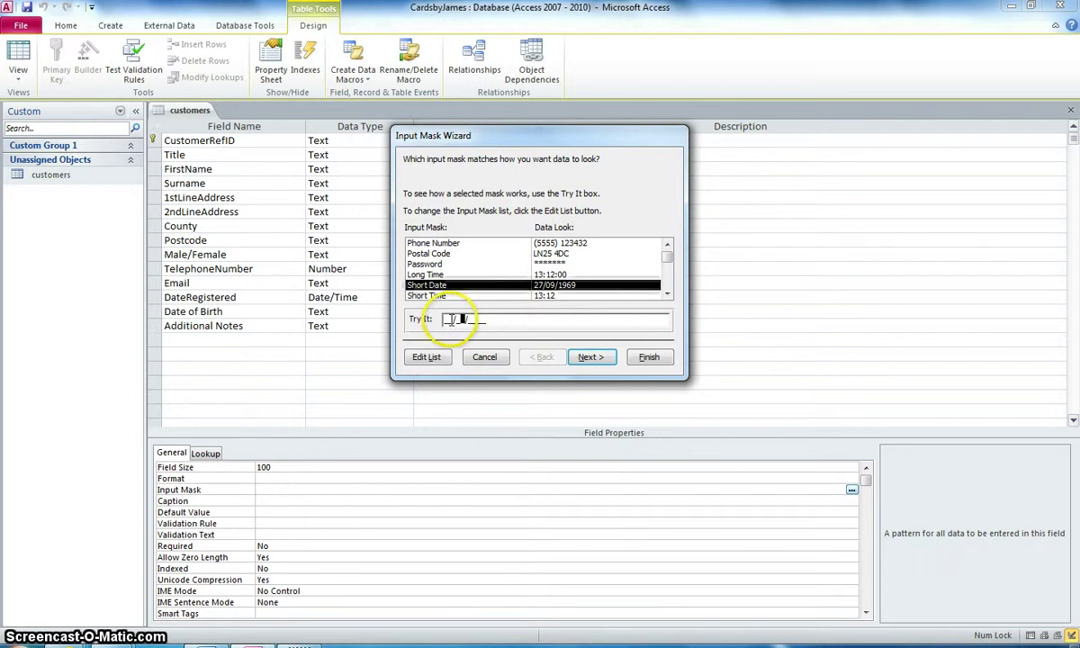
- Compare the Long Time, Postal Code and Phone Number masks, trying out the entry patterns for postal code and phone number
{"action": "left_click", "coordinate": [437, 274]}
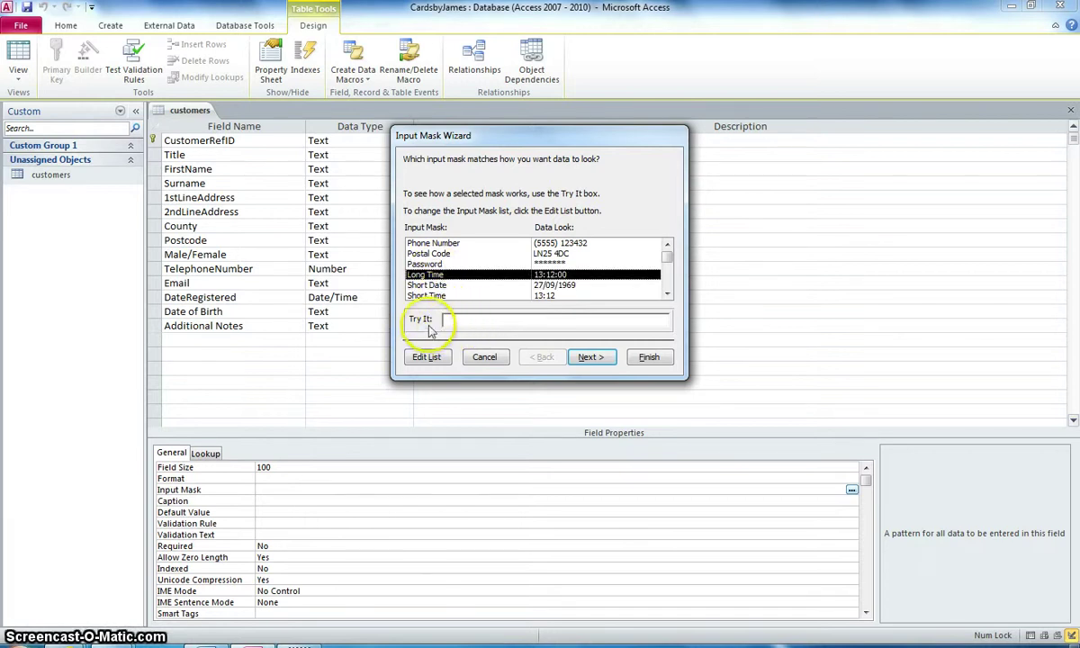
{"action": "left_click", "coordinate": [430, 254]}
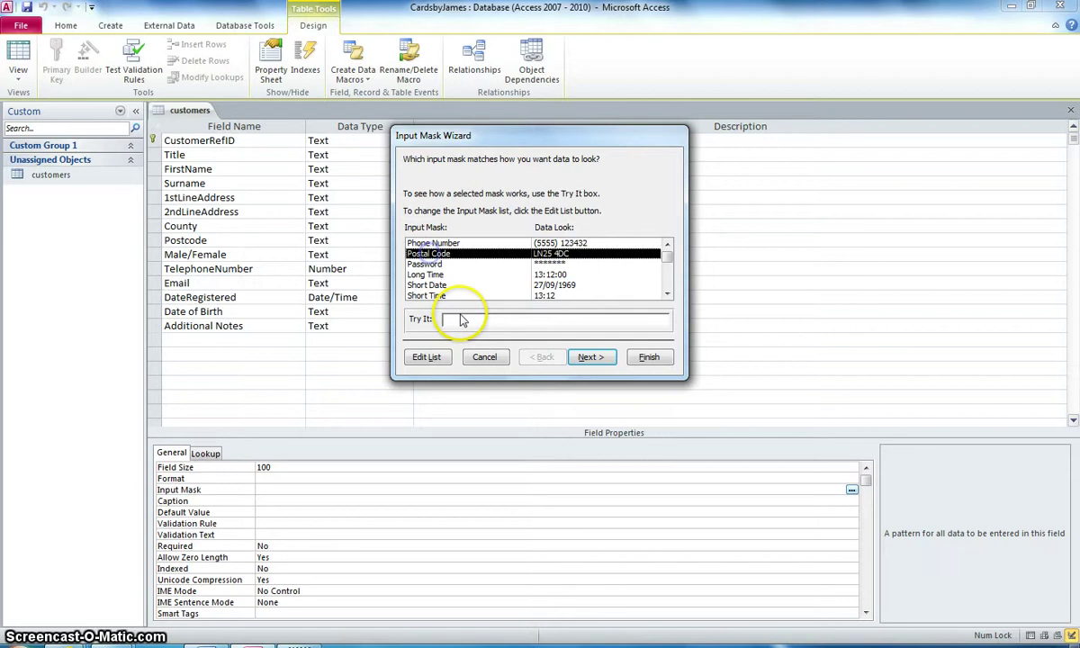
{"action": "left_click", "coordinate": [461, 320]}
{"action": "left_click", "coordinate": [435, 245]}
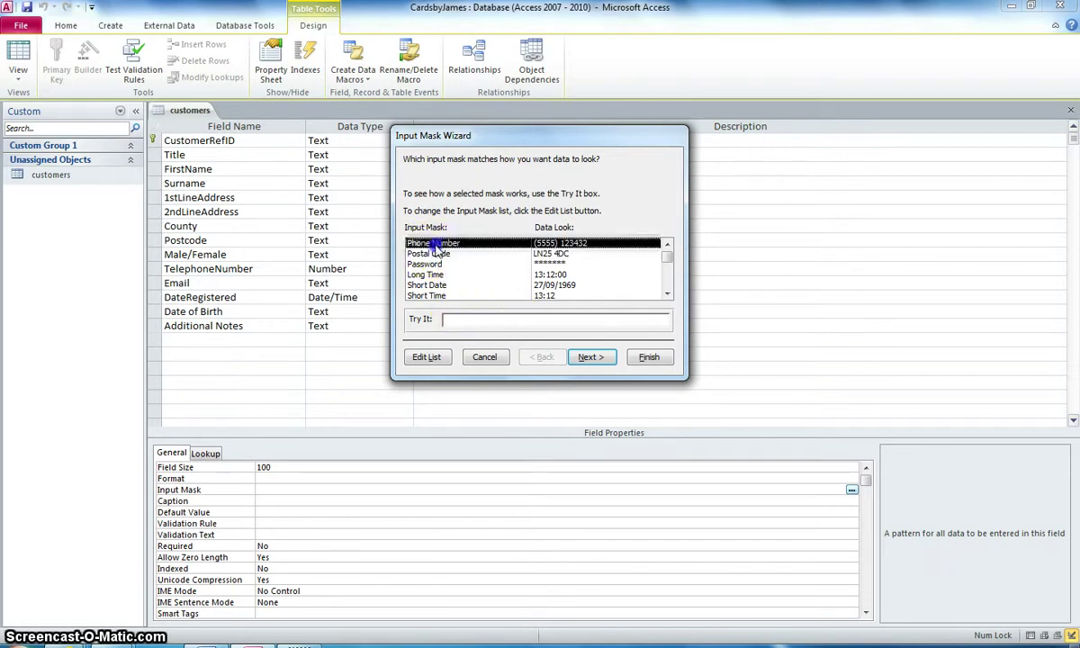
{"action": "left_click", "coordinate": [449, 319]}
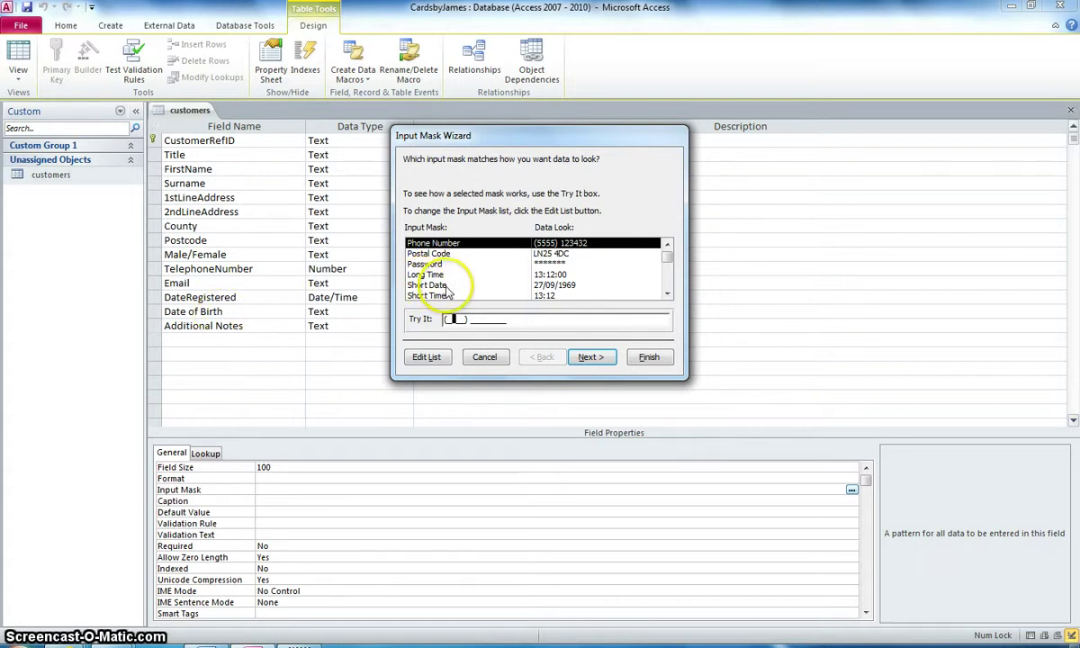
- Apply the Short Date mask to Date of Birth, keeping the 00/00/0000 pattern and the underscore placeholder
{"action": "left_click", "coordinate": [444, 286]}
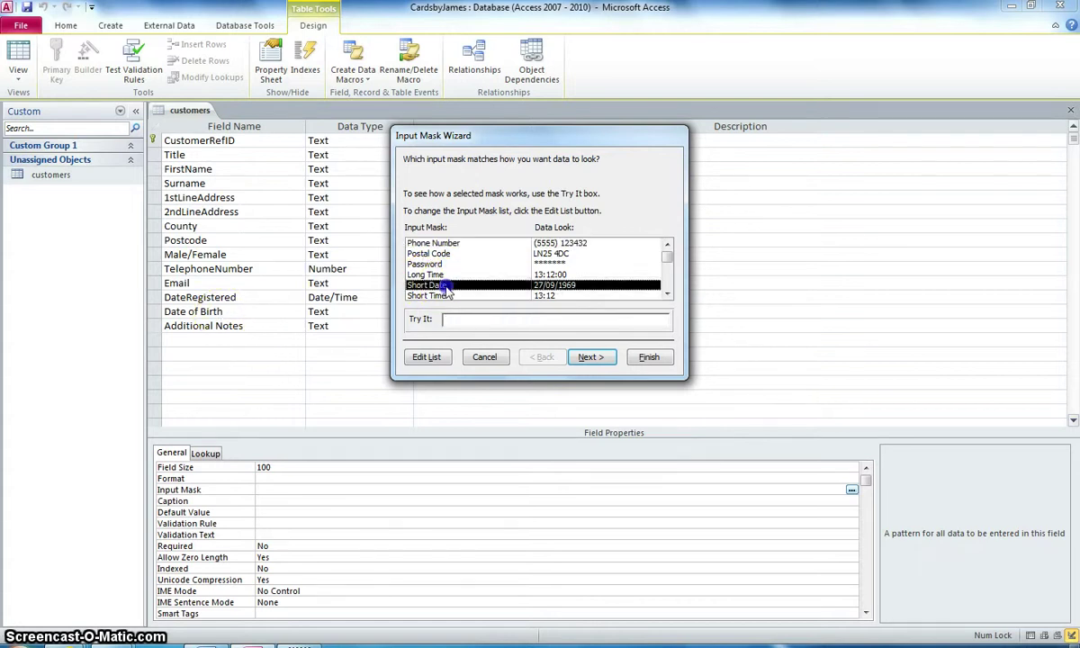
{"action": "left_click", "coordinate": [588, 360]}
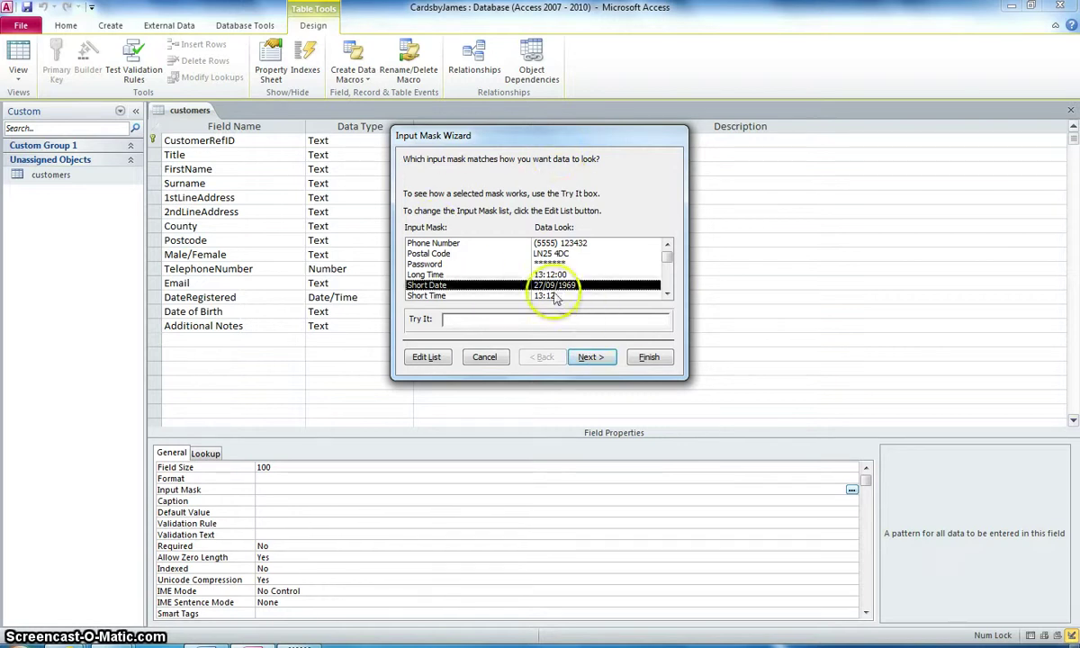
{"action": "left_click", "coordinate": [587, 357]}
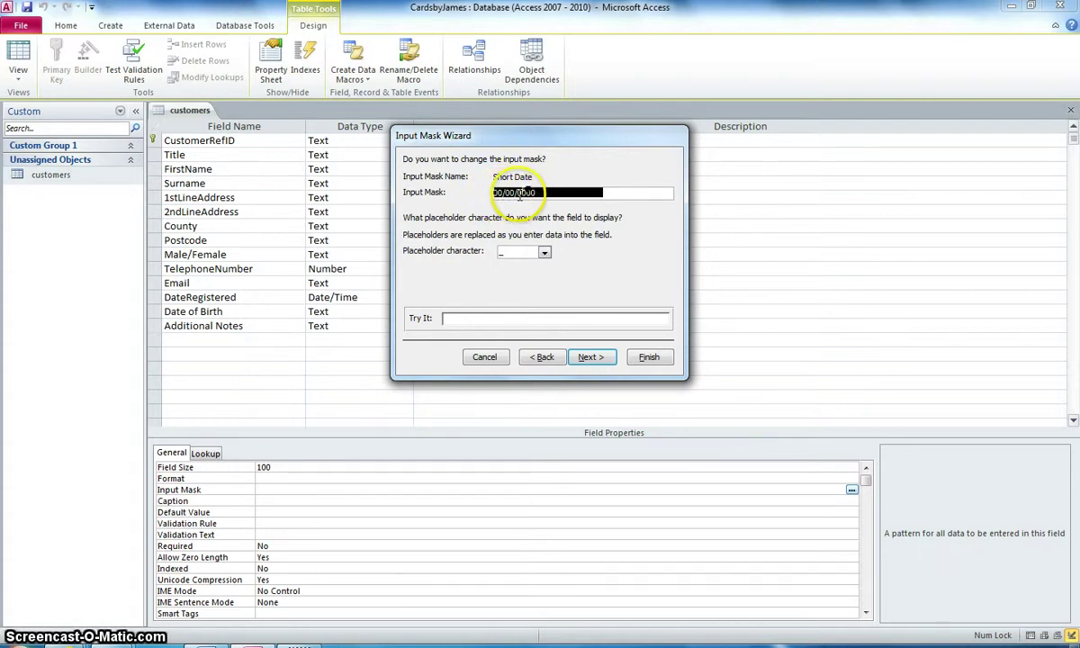
{"action": "left_click", "coordinate": [590, 358]}
{"action": "left_click", "coordinate": [648, 360]}
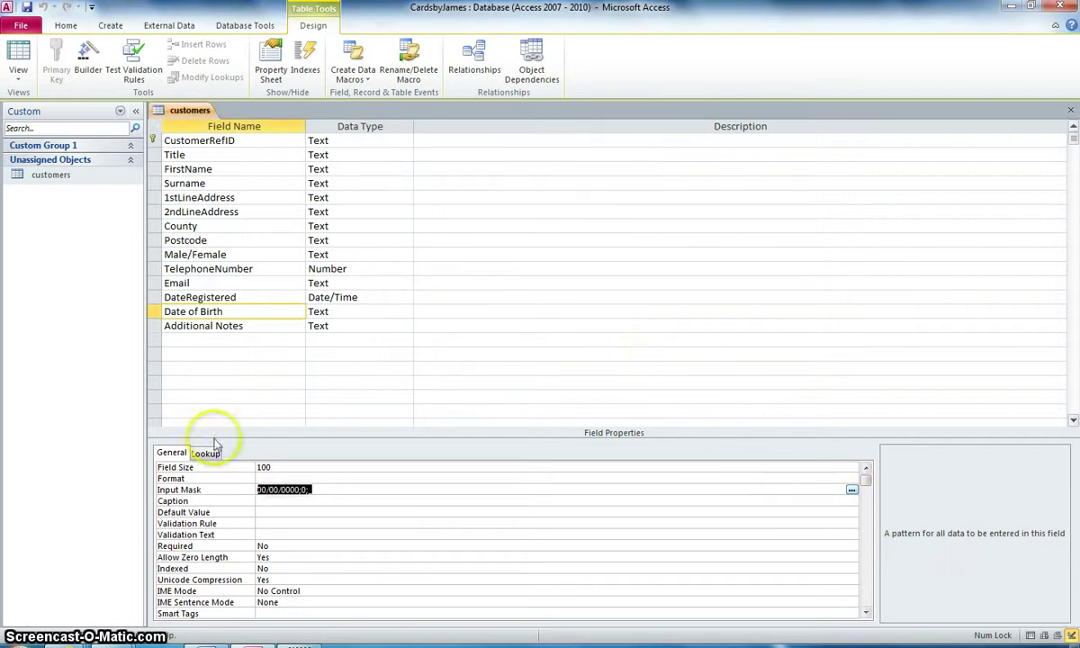
- Reopen the wizard for the Date of Birth mask, preview the Short Date entry pattern, and cancel the wizard
{"action": "left_click_drag", "start_coordinate": [263, 491], "coordinate": [293, 493]}
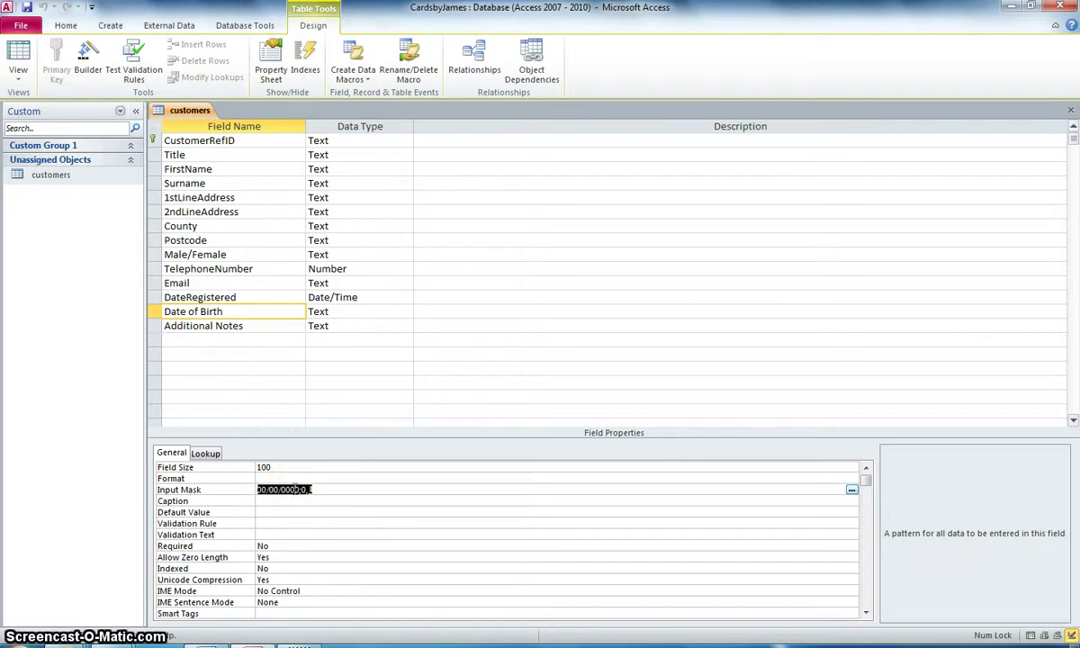
{"action": "left_click", "coordinate": [852, 489]}
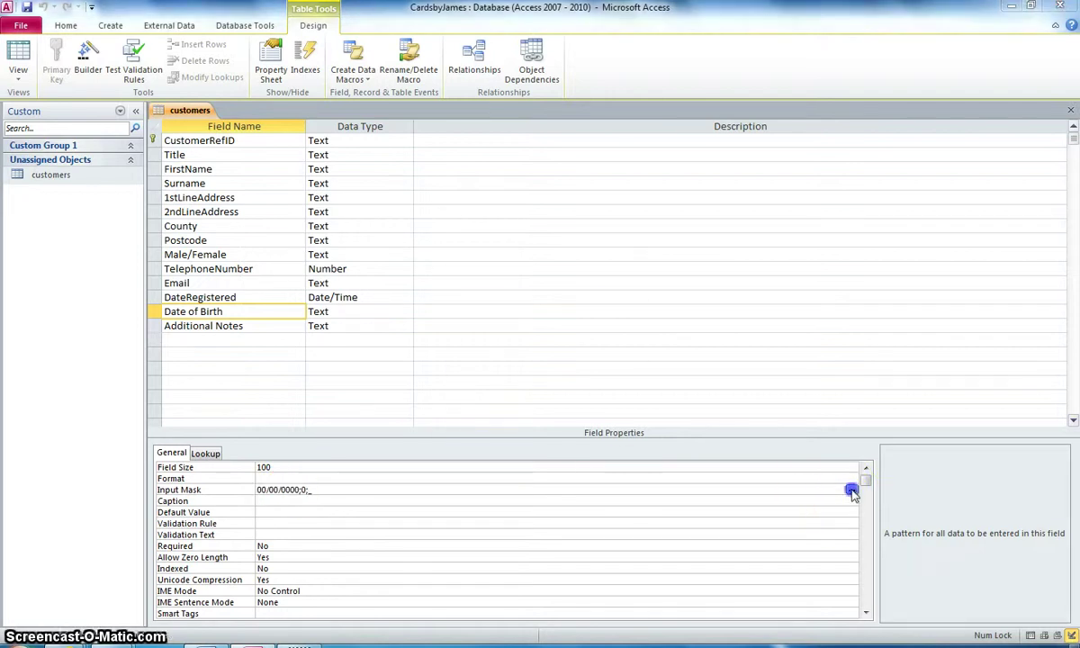
{"action": "left_click", "coordinate": [513, 366]}
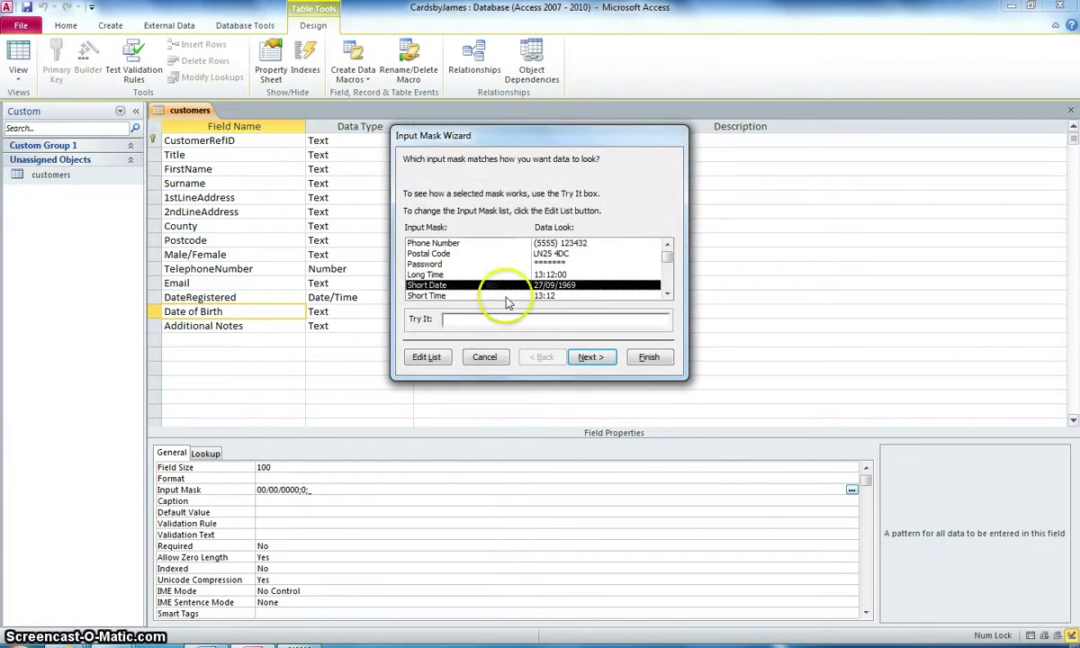
{"action": "left_click", "coordinate": [450, 324]}
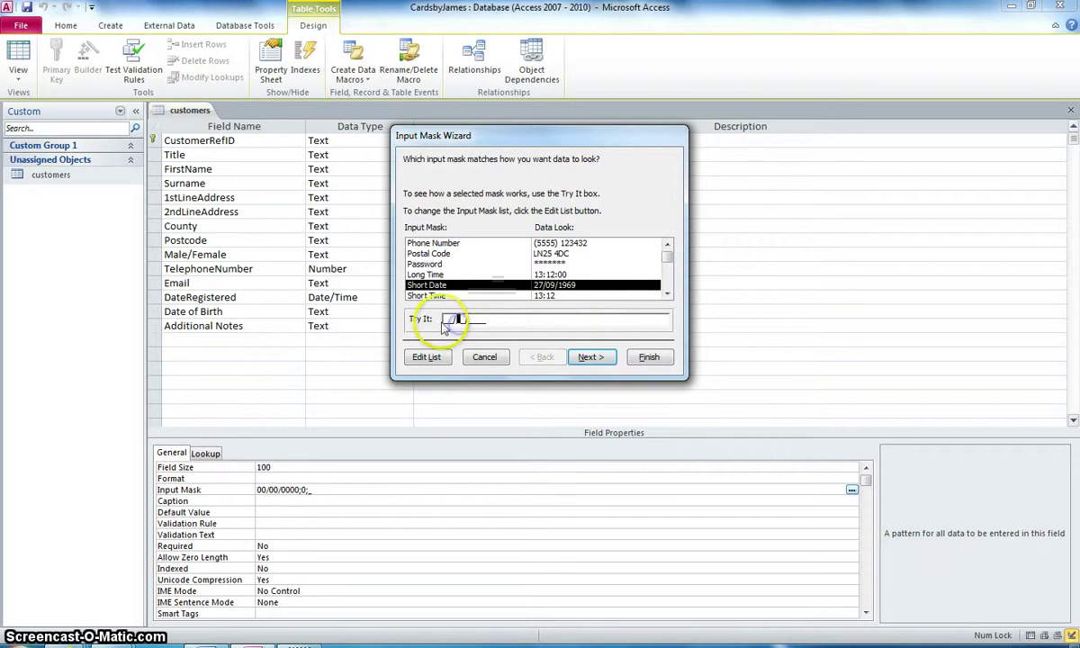
{"action": "left_click", "coordinate": [498, 360]}
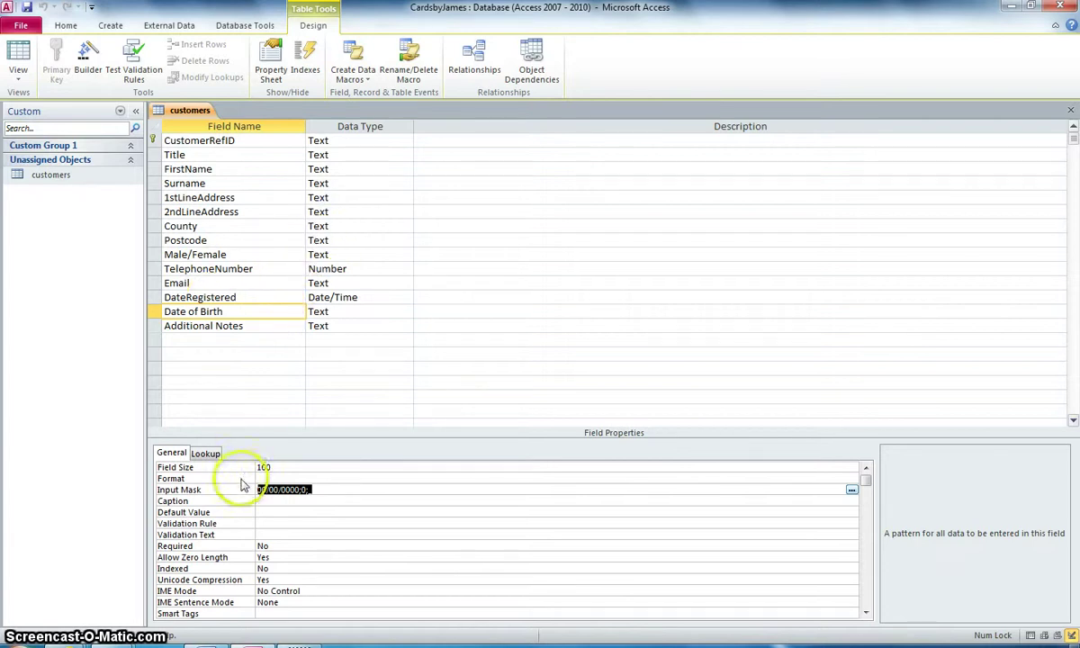
- Open the Input Mask Wizard for the Postcode field of the customers table
{"action": "left_click", "coordinate": [264, 239]}
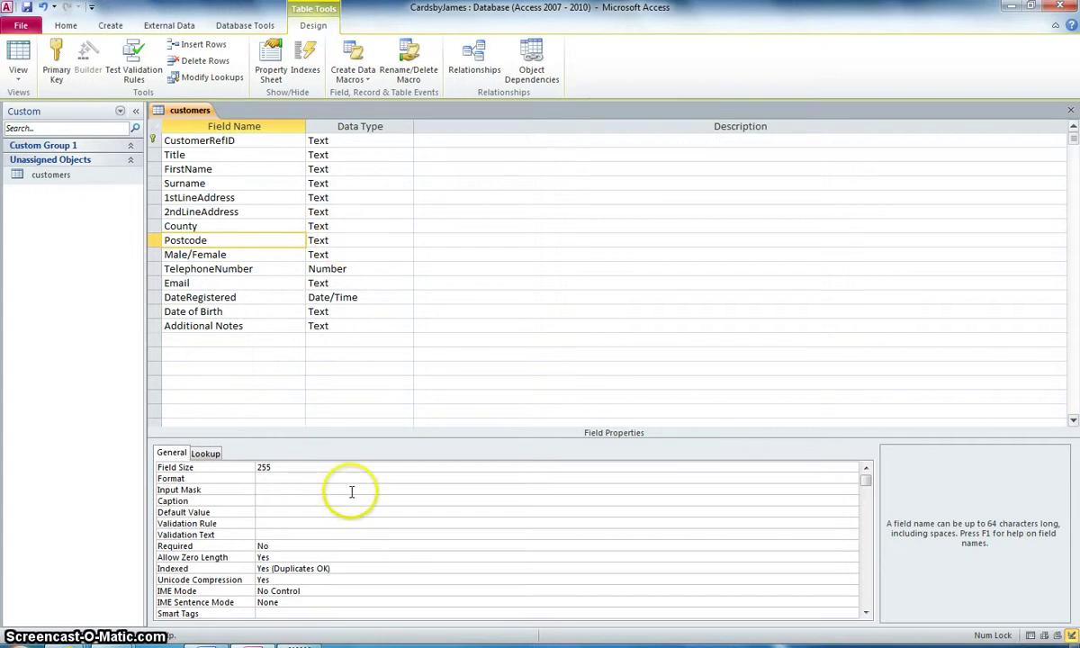
{"action": "left_click", "coordinate": [853, 501]}
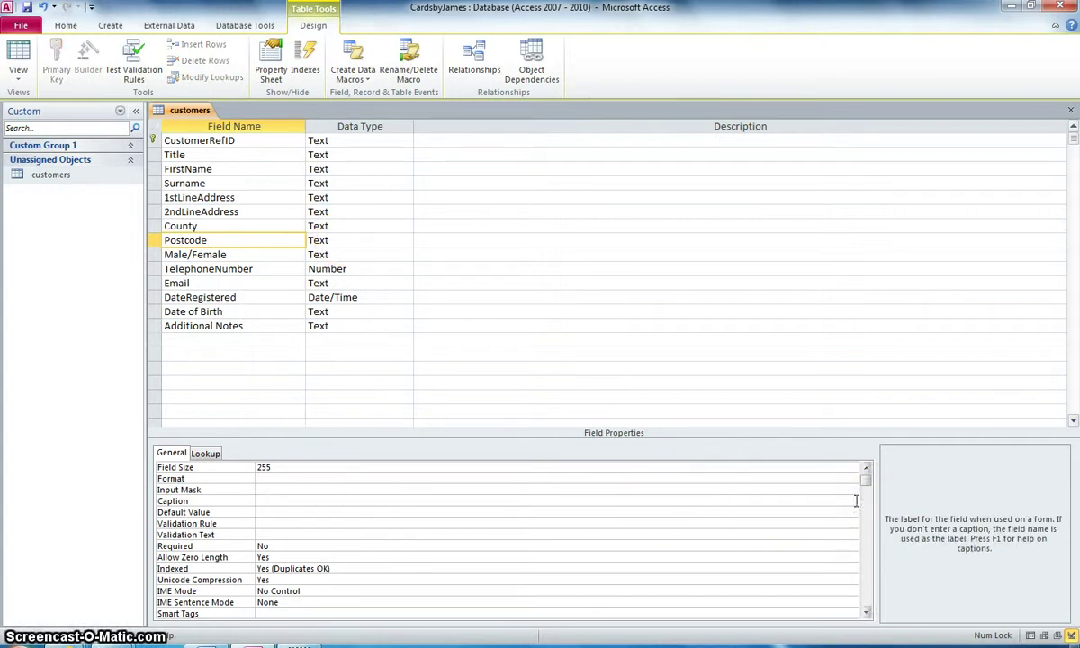
{"action": "left_click", "coordinate": [281, 489]}
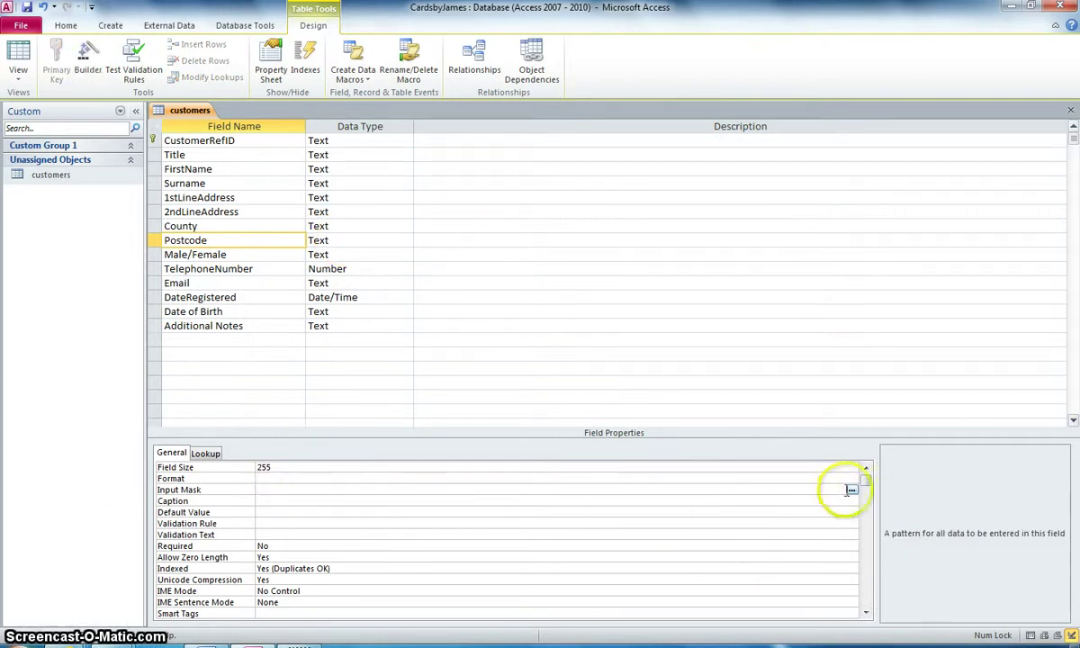
{"action": "left_click", "coordinate": [853, 491]}
{"action": "left_click", "coordinate": [508, 366]}
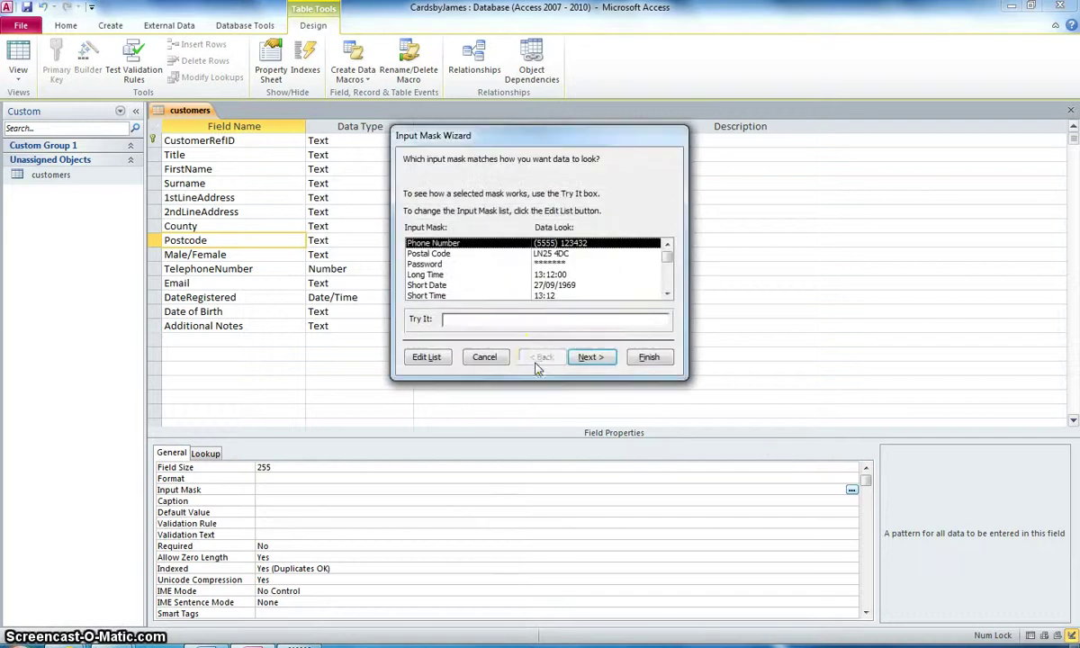
- Preview the Postal Code mask's entry pattern, view its mask definition and placeholder settings, and cancel the wizard
{"action": "left_click", "coordinate": [430, 253]}
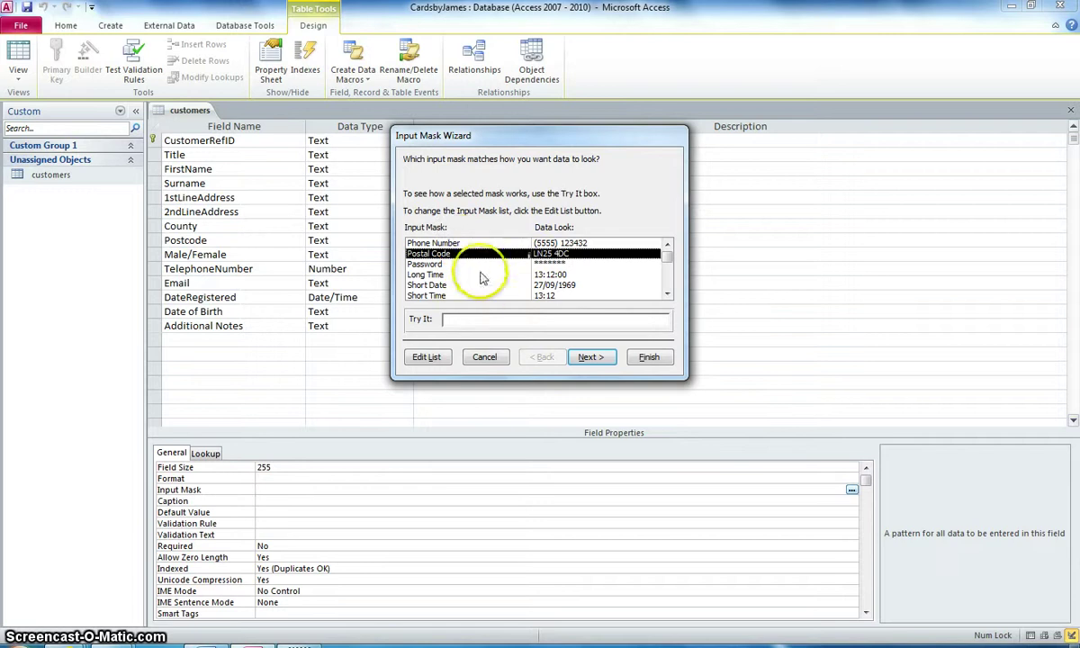
{"action": "left_click", "coordinate": [470, 319]}
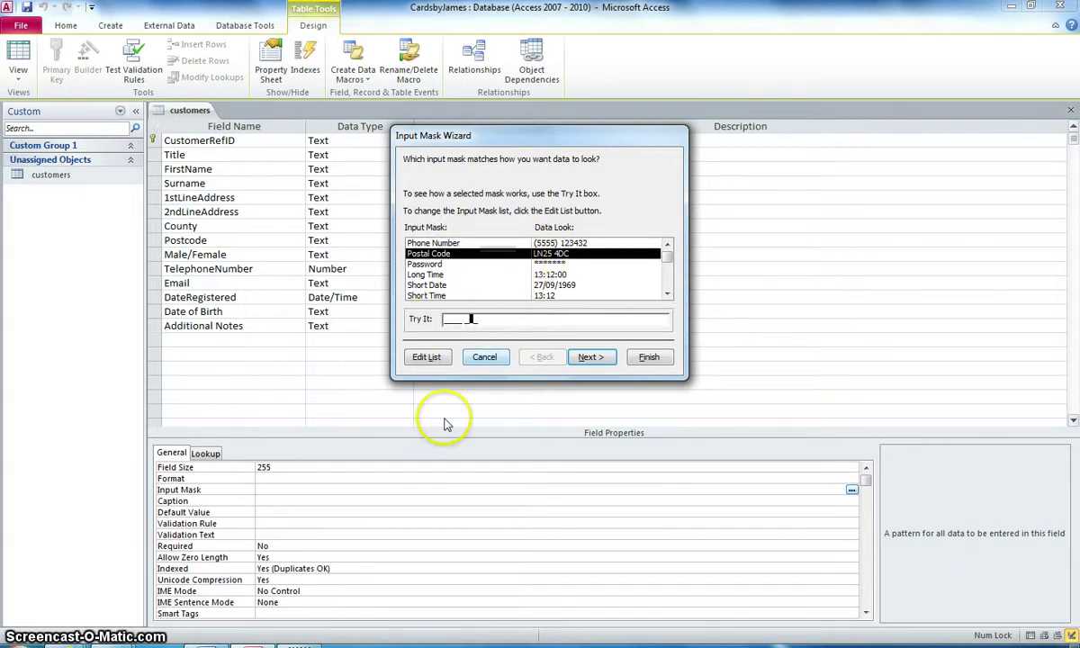
{"action": "left_click", "coordinate": [592, 356]}
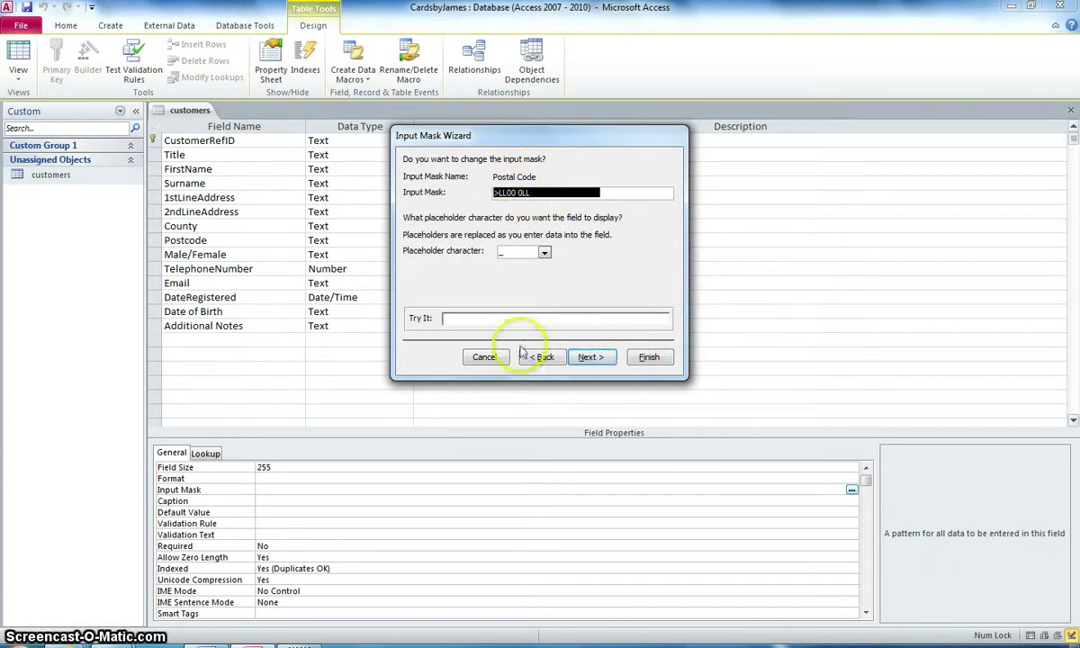
{"action": "left_click", "coordinate": [483, 356]}
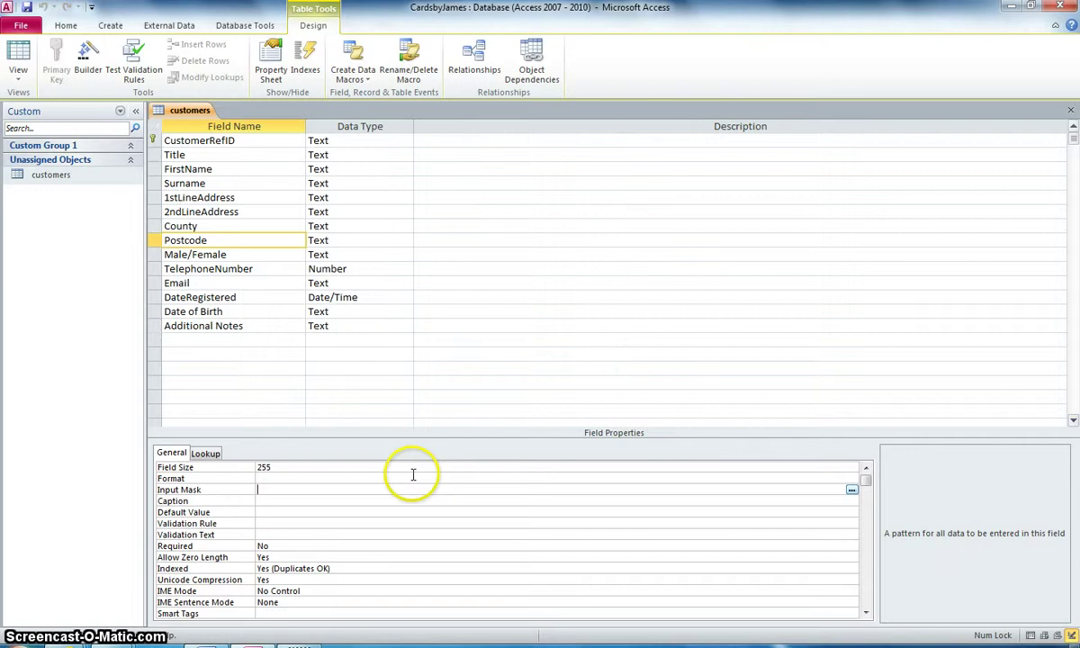